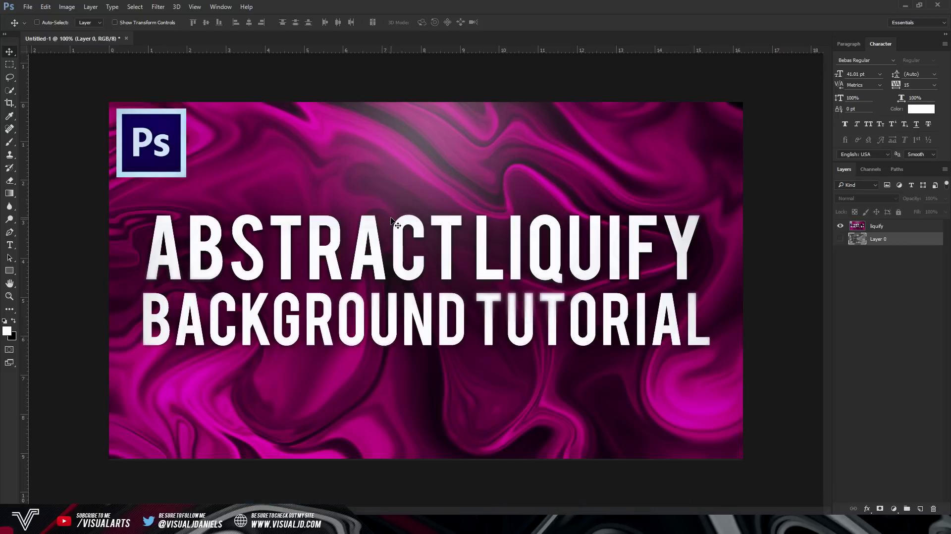
Select the liquify layer in the Layers panel
left_click(877, 228)
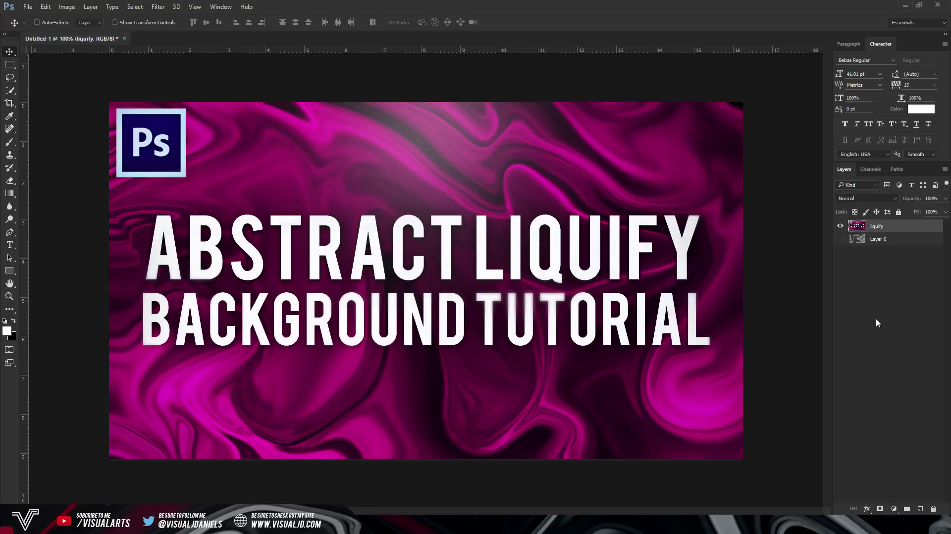
Dismiss the New document dialog, hide the liquify layer and show Layer 0
key("ctrl+n")
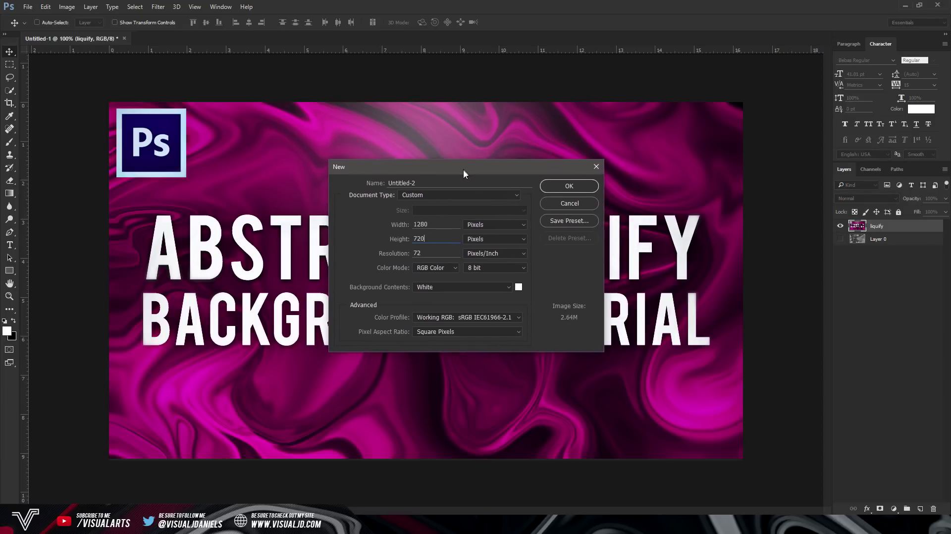
mouse_move(464, 172)
left_mouse_down()
mouse_move(464, 186)
mouse_move(450, 178)
left_mouse_up()
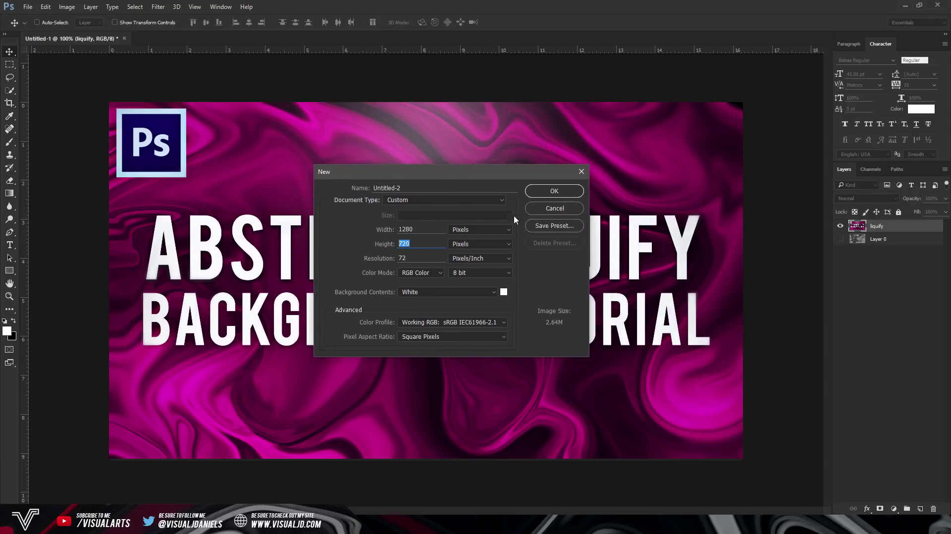
left_click(564, 209)
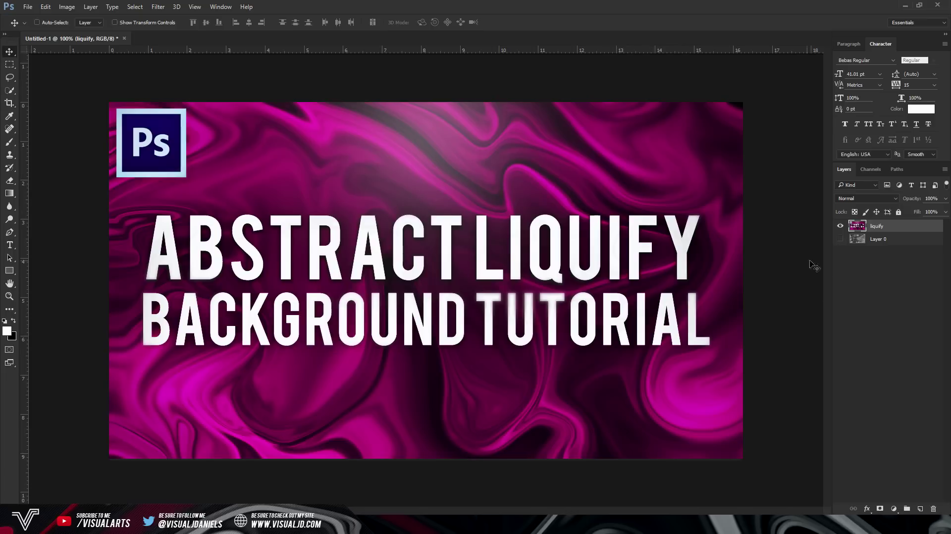
left_click(840, 226)
left_click(840, 239)
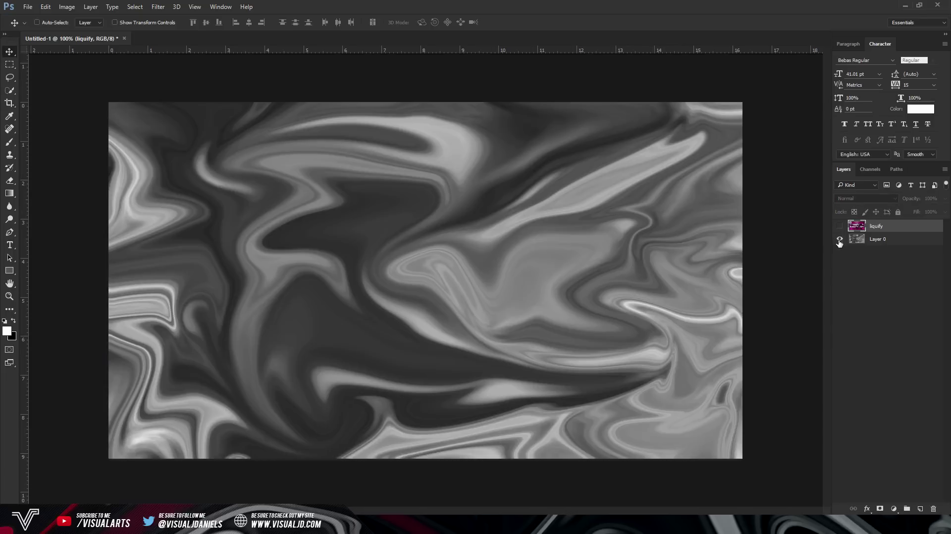
Give Layer 0 a black Color Overlay and rasterize the layer style
double_click(885, 242)
left_click(317, 313)
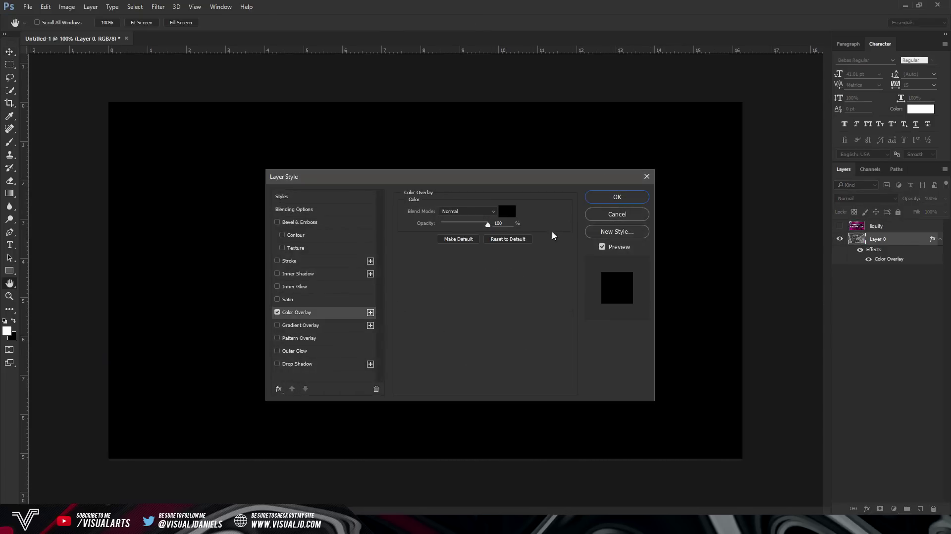
left_click(617, 196)
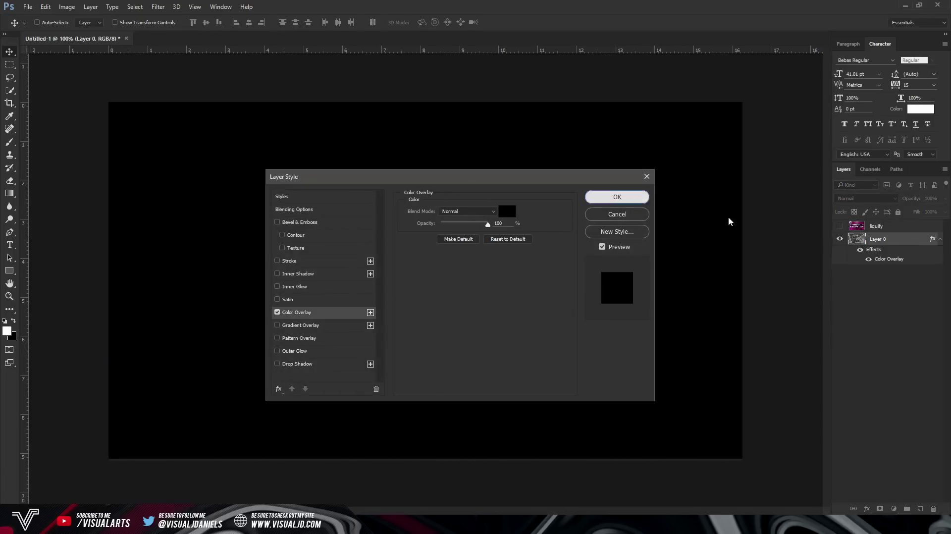
right_click(917, 238)
left_click(825, 208)
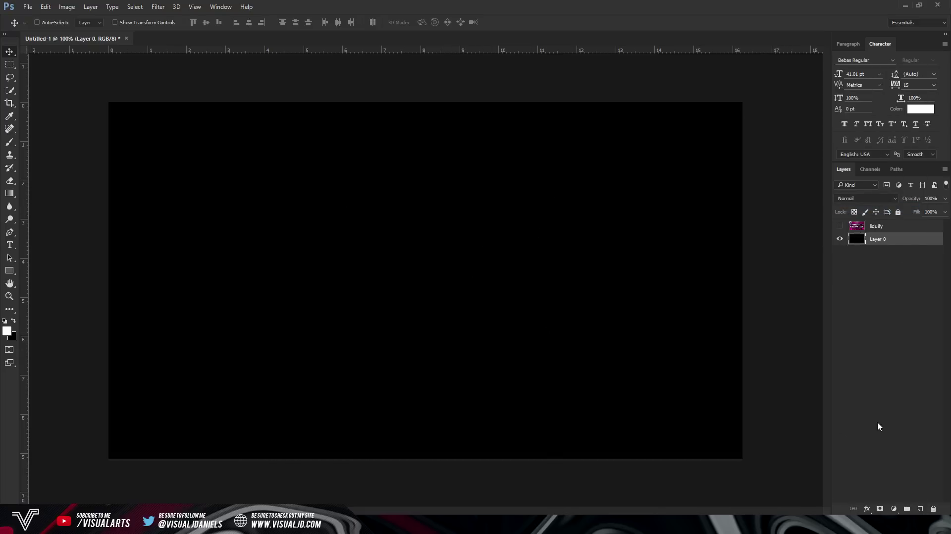
Fill Layer 0 with Filter > Render > Clouds for a grey cloud texture
left_click(158, 6)
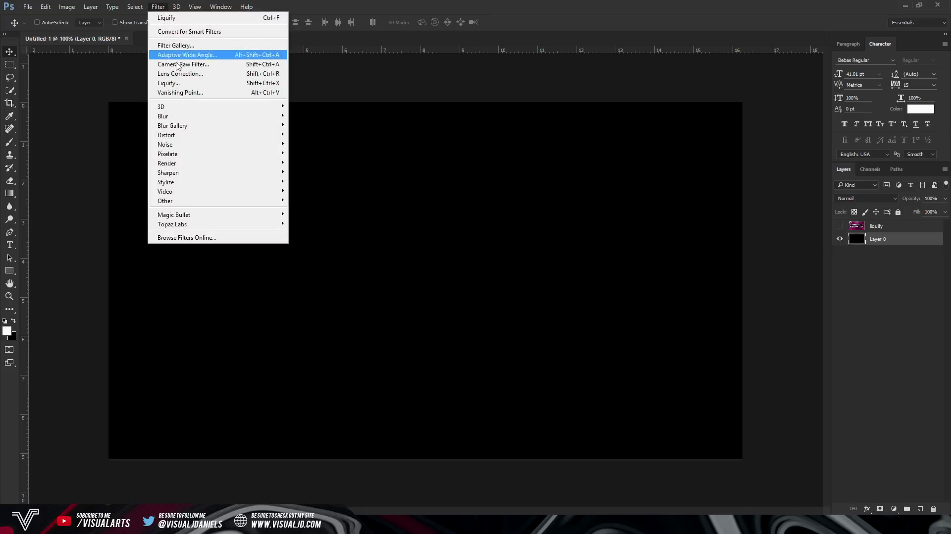
mouse_move(174, 164)
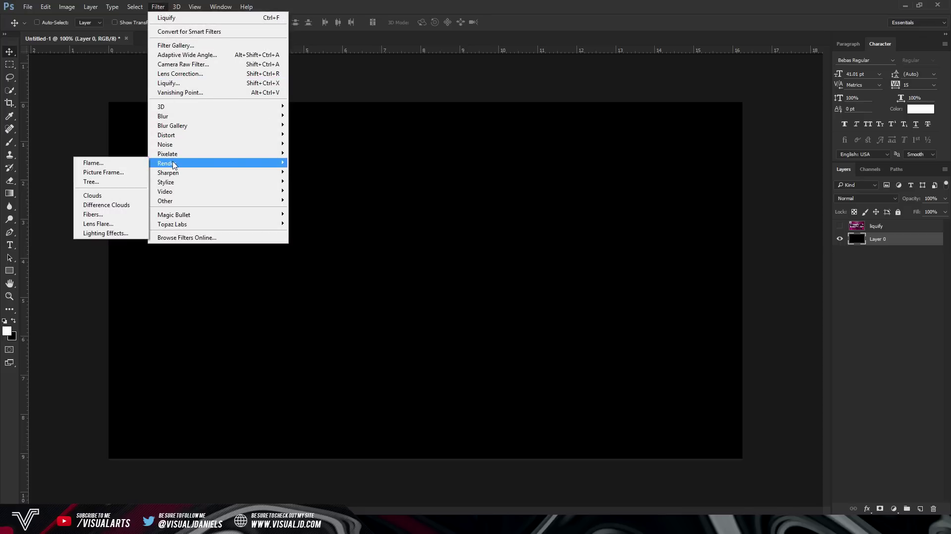
left_click(107, 196)
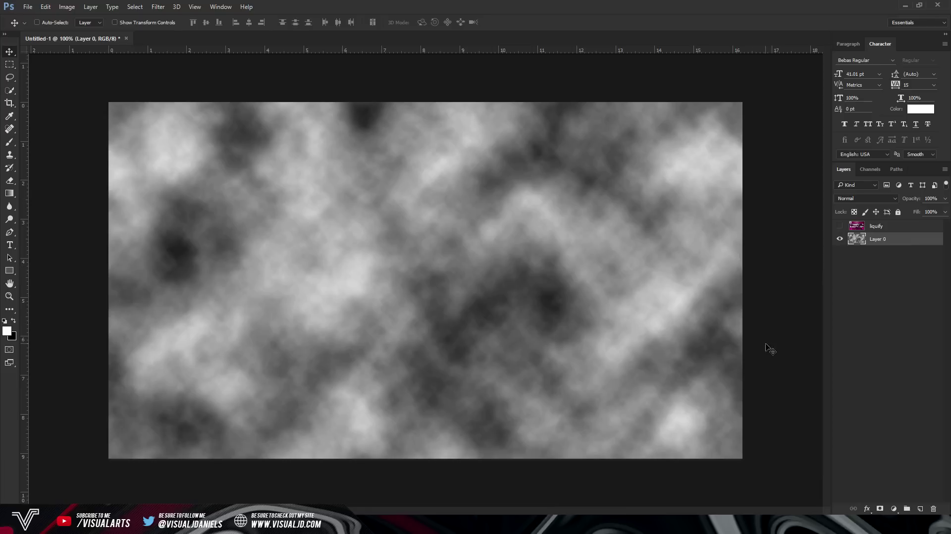
left_click(157, 7)
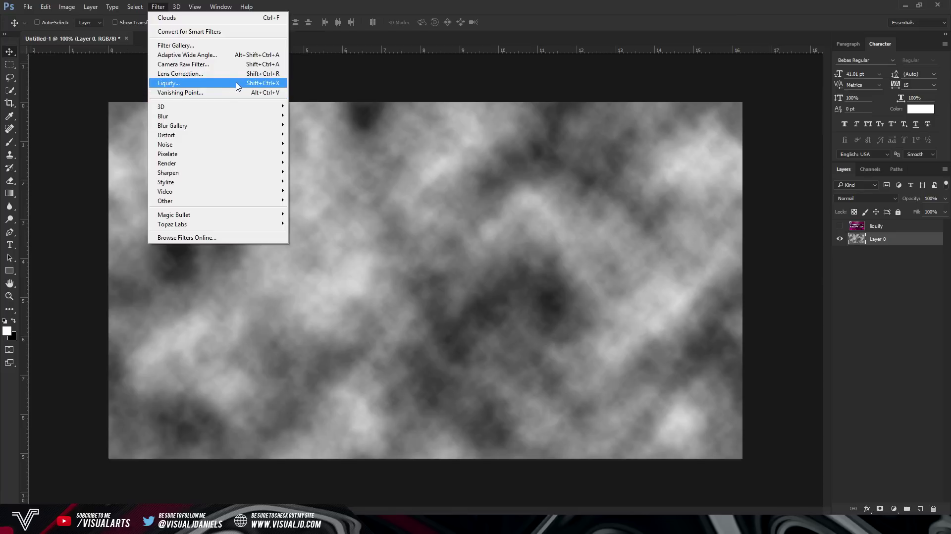
Open Liquify on the cloud layer with the Forward Warp tool, brush size 262
left_click(200, 83)
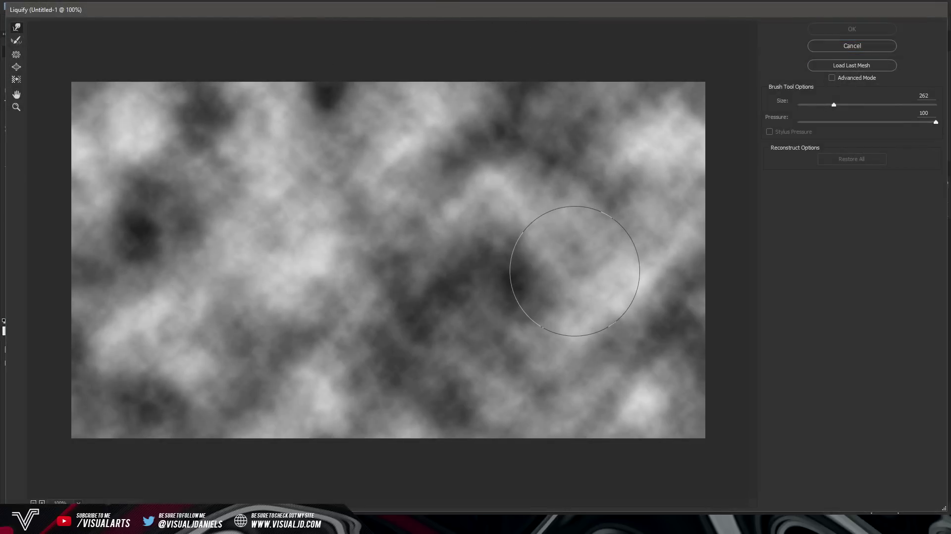
left_click(20, 38)
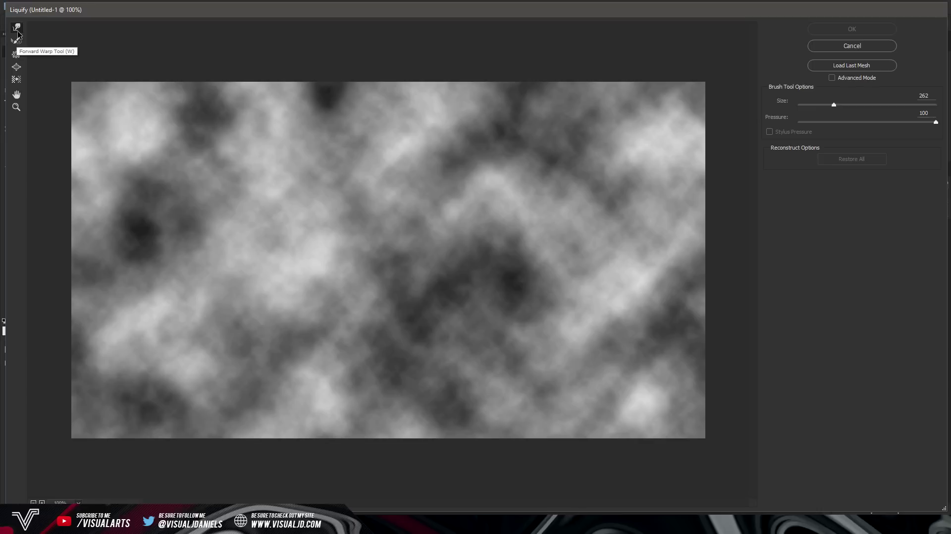
left_click(17, 32)
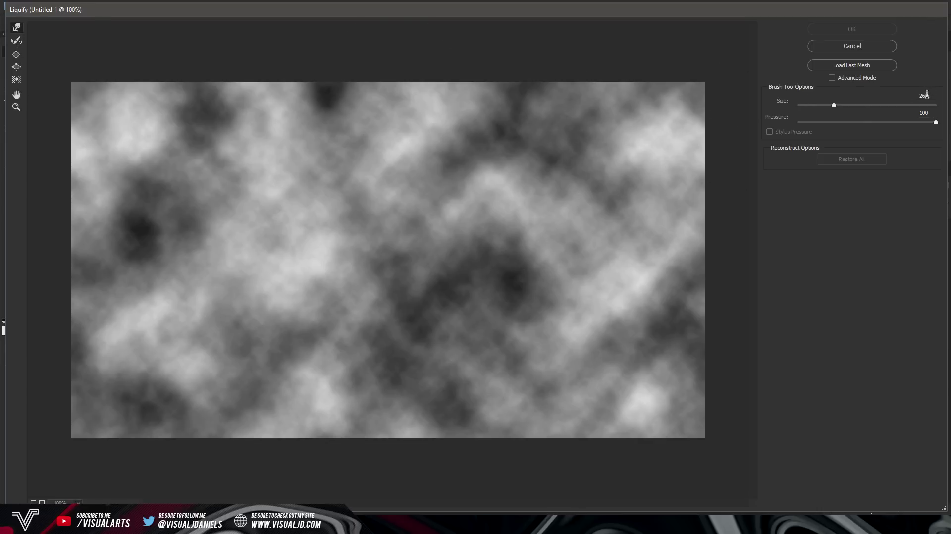
left_click_drag(930, 94, 918, 93)
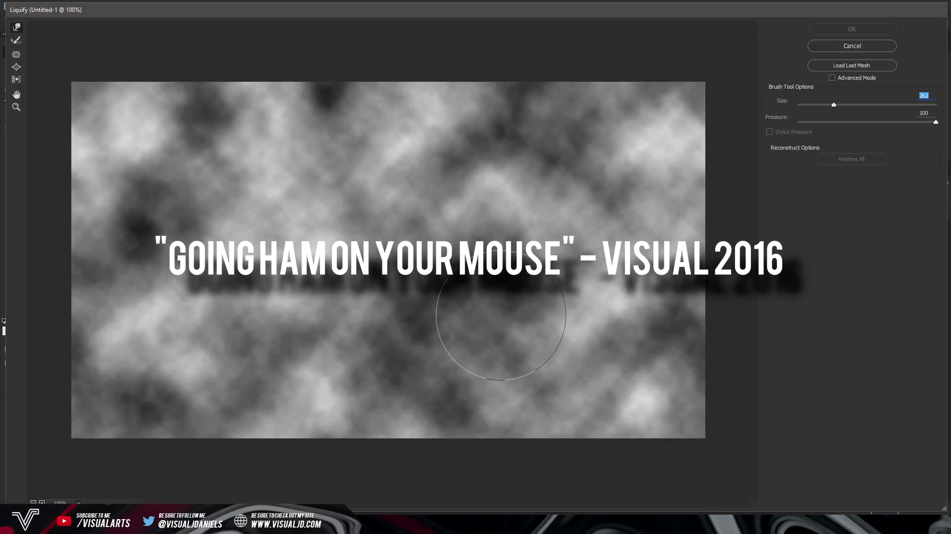
Warp the clouds into large swirling loops, cover the top-right gap, and apply Liquify
mouse_move(456, 287)
left_mouse_down()
mouse_move(539, 237)
mouse_move(383, 257)
mouse_move(309, 298)
mouse_move(252, 199)
mouse_move(239, 143)
mouse_move(349, 366)
mouse_move(422, 364)
mouse_move(426, 212)
mouse_move(380, 172)
mouse_move(519, 179)
mouse_move(561, 288)
mouse_move(457, 266)
mouse_move(628, 317)
mouse_move(673, 370)
mouse_move(686, 447)
mouse_move(489, 435)
mouse_move(540, 333)
mouse_move(648, 292)
mouse_move(639, 290)
mouse_move(704, 210)
left_mouse_up()
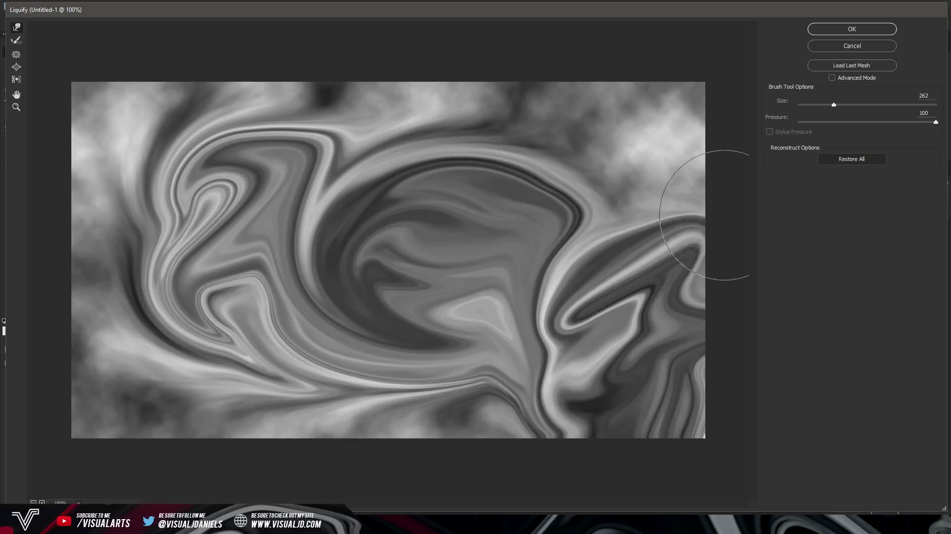
mouse_move(493, 95)
left_mouse_down()
mouse_move(456, 112)
mouse_move(393, 96)
mouse_move(307, 165)
mouse_move(84, 64)
mouse_move(313, 134)
mouse_move(329, 297)
mouse_move(329, 456)
mouse_move(389, 466)
mouse_move(398, 436)
mouse_move(605, 415)
left_mouse_up()
mouse_move(408, 297)
left_mouse_down()
mouse_move(447, 226)
mouse_move(314, 310)
mouse_move(446, 346)
mouse_move(456, 297)
mouse_move(369, 395)
mouse_move(478, 257)
mouse_move(570, 198)
mouse_move(545, 169)
mouse_move(573, 118)
mouse_move(675, 123)
mouse_move(701, 106)
mouse_move(690, 74)
mouse_move(92, 258)
mouse_move(105, 159)
mouse_move(89, 238)
mouse_move(110, 350)
mouse_move(180, 456)
mouse_move(382, 424)
mouse_move(690, 127)
mouse_move(708, 133)
left_mouse_up()
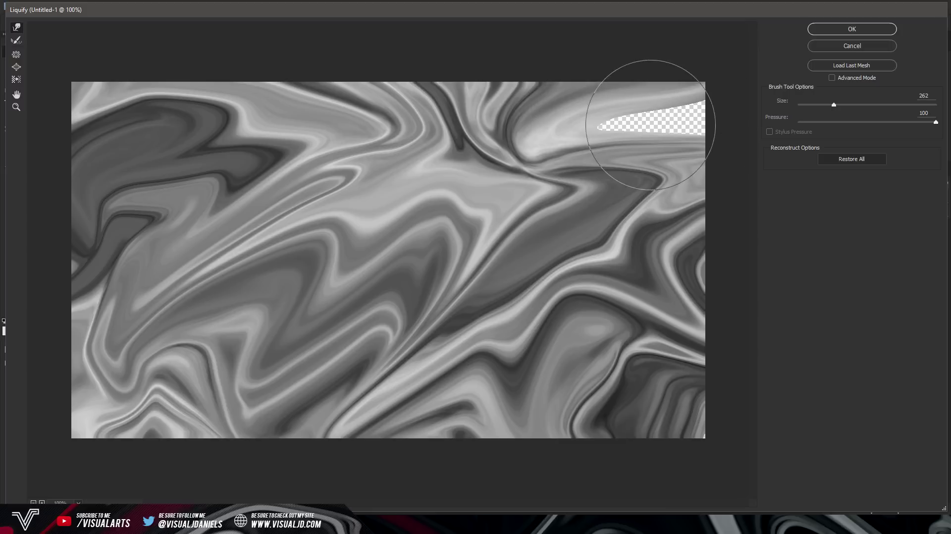
mouse_move(579, 155)
left_mouse_down()
mouse_move(573, 129)
mouse_move(546, 149)
mouse_move(542, 132)
mouse_move(818, 146)
mouse_move(476, 139)
mouse_move(792, 123)
left_mouse_up()
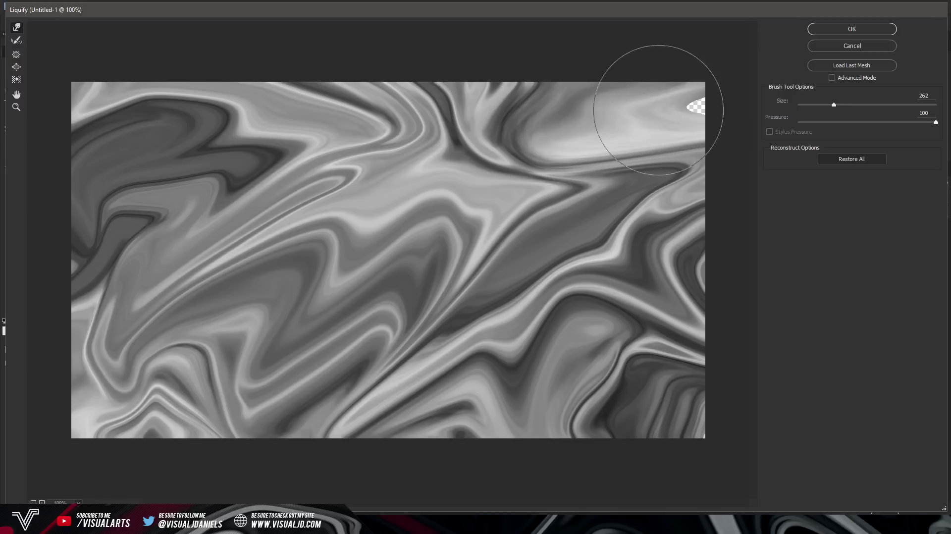
mouse_move(616, 95)
left_mouse_down()
mouse_move(458, 173)
mouse_move(677, 126)
mouse_move(495, 121)
mouse_move(399, 187)
mouse_move(520, 121)
mouse_move(467, 279)
mouse_move(446, 233)
mouse_move(510, 329)
mouse_move(457, 243)
left_mouse_up()
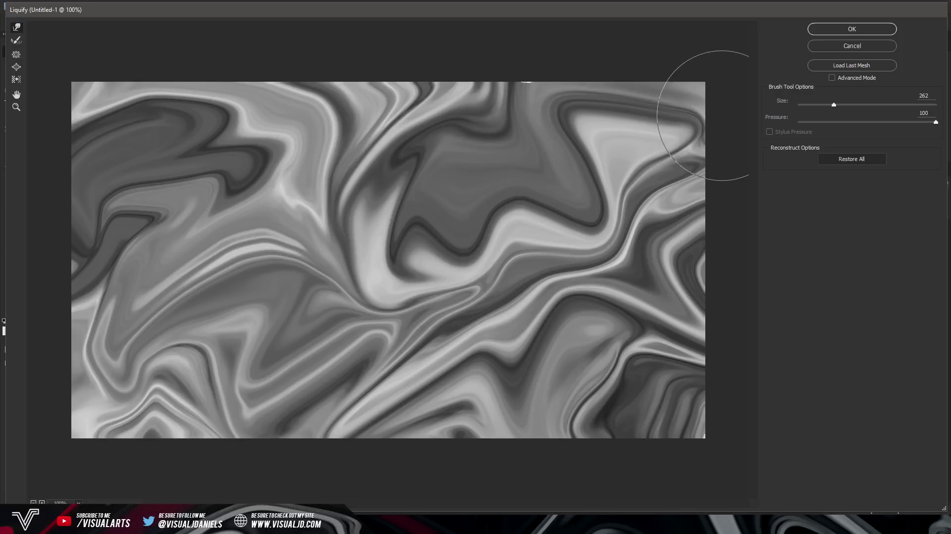
left_click(851, 30)
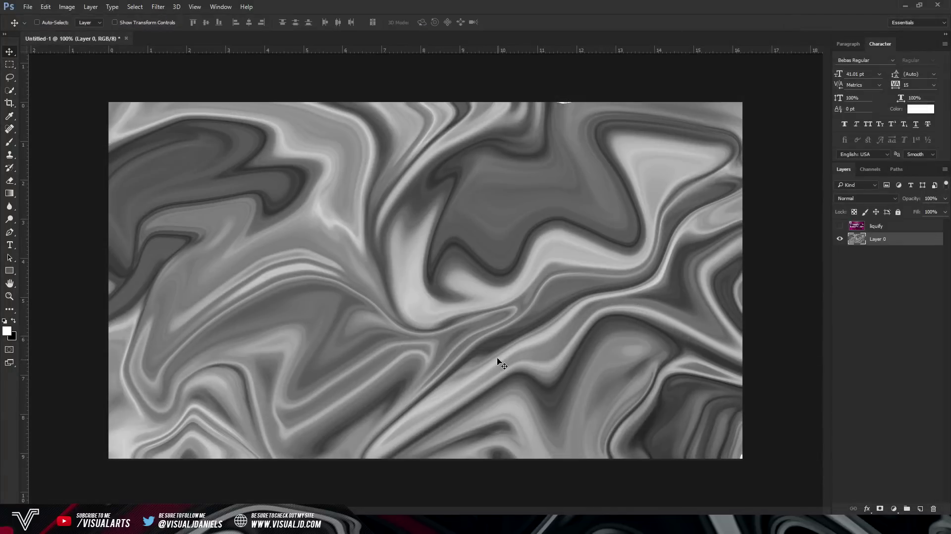
Add a Gradient Map adjustment layer and recolour a gradient stop, starting from ff0000
left_click(894, 509)
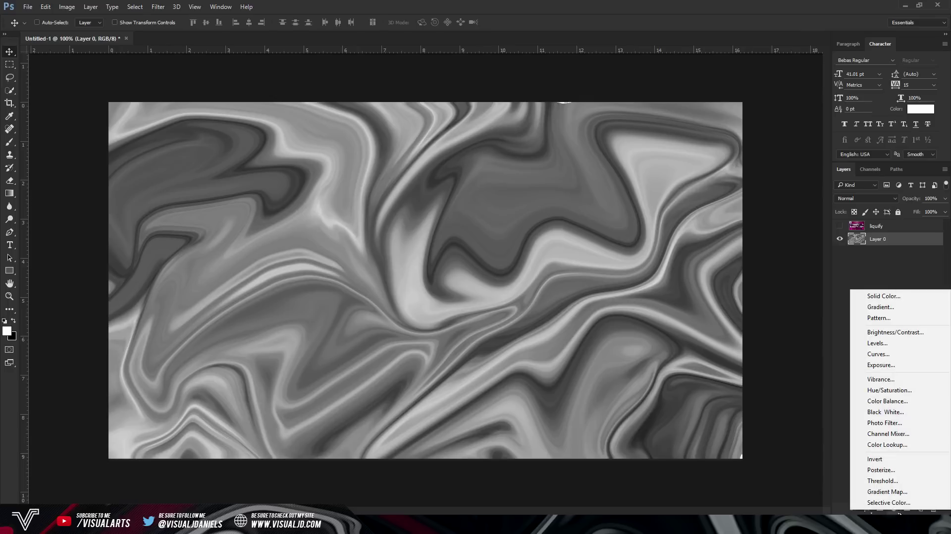
left_click(888, 492)
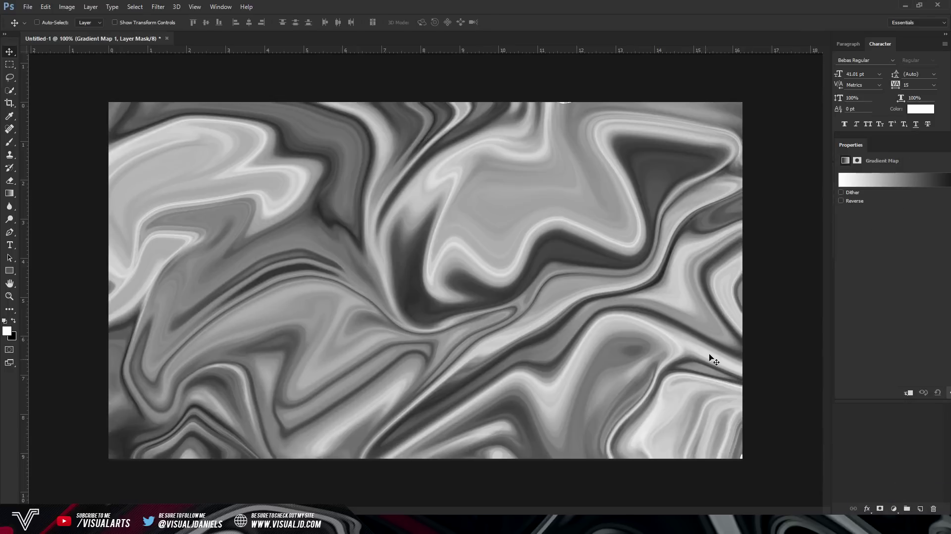
left_click_drag(872, 145, 550, 153)
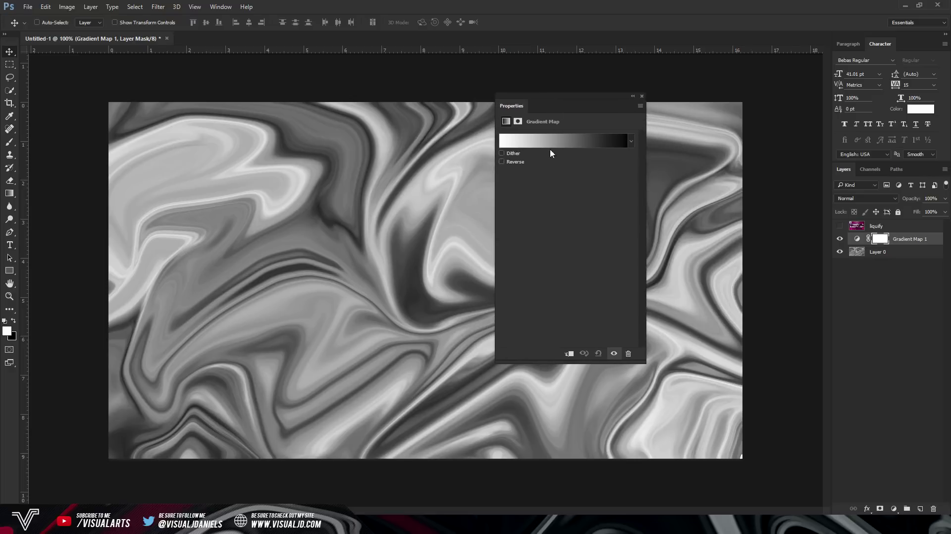
left_click(552, 143)
left_click_drag(406, 101, 547, 111)
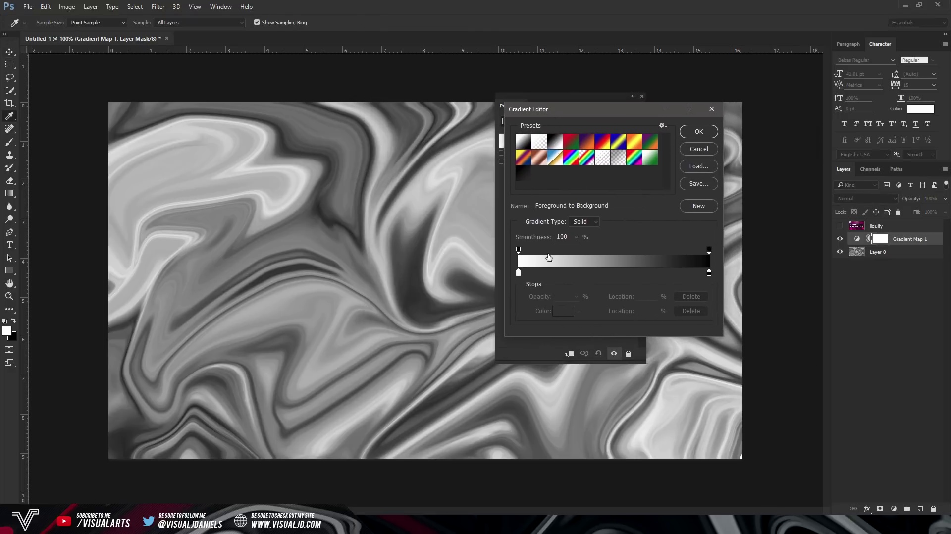
double_click(709, 273)
type("ff0000")
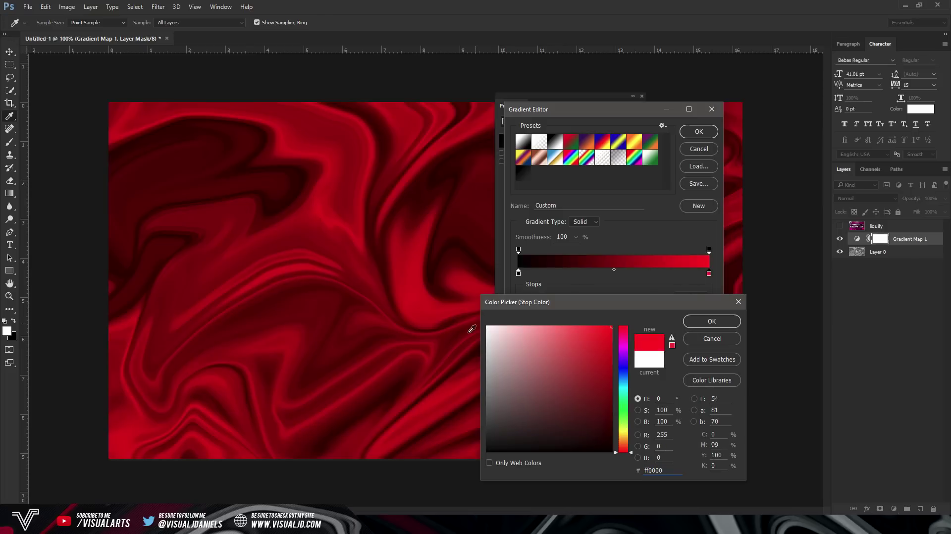
left_click(620, 356)
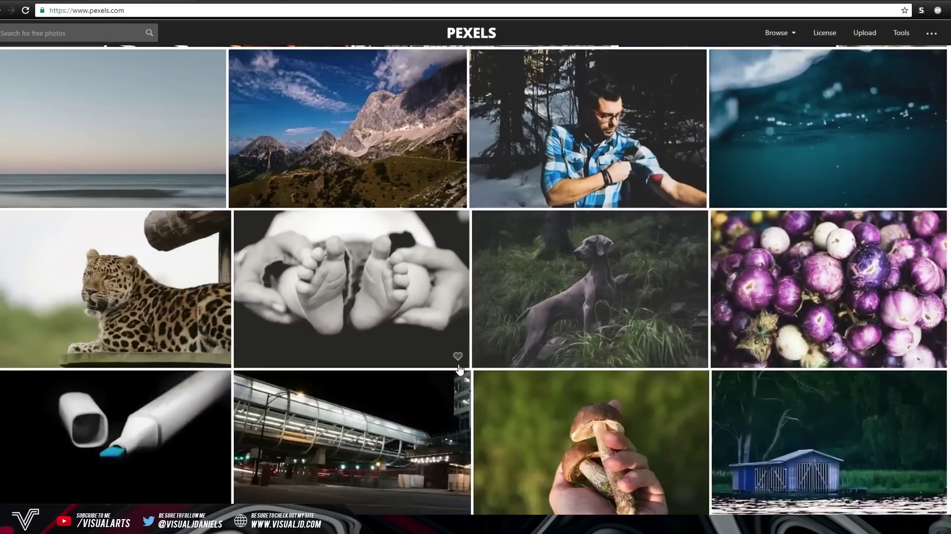
Copy a wave photo from the Pexels page
scroll(460, 384, "down", 10)
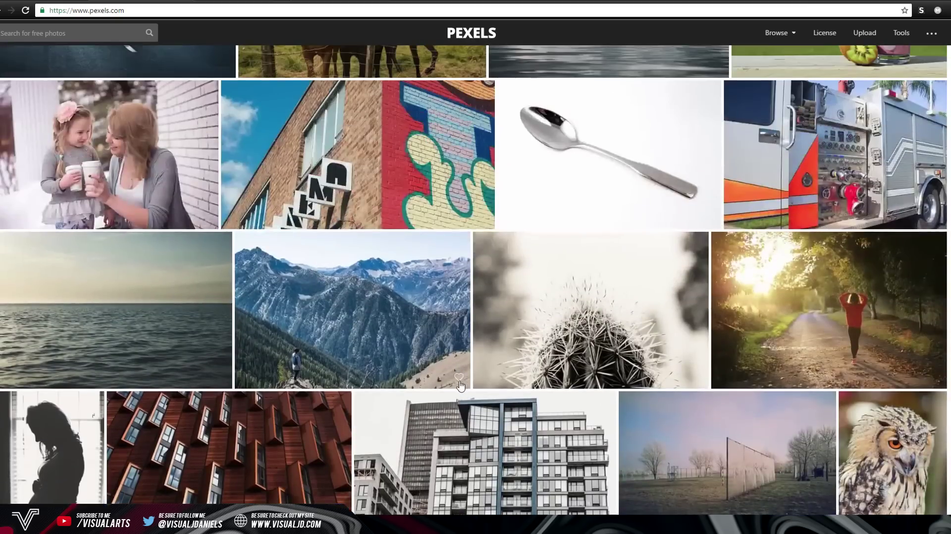
scroll(460, 384, "up", 13)
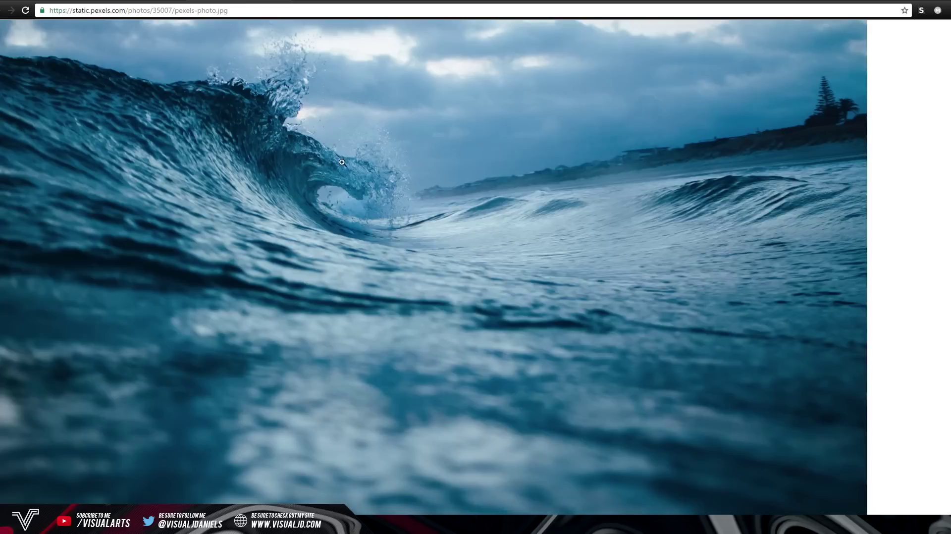
right_click(381, 197)
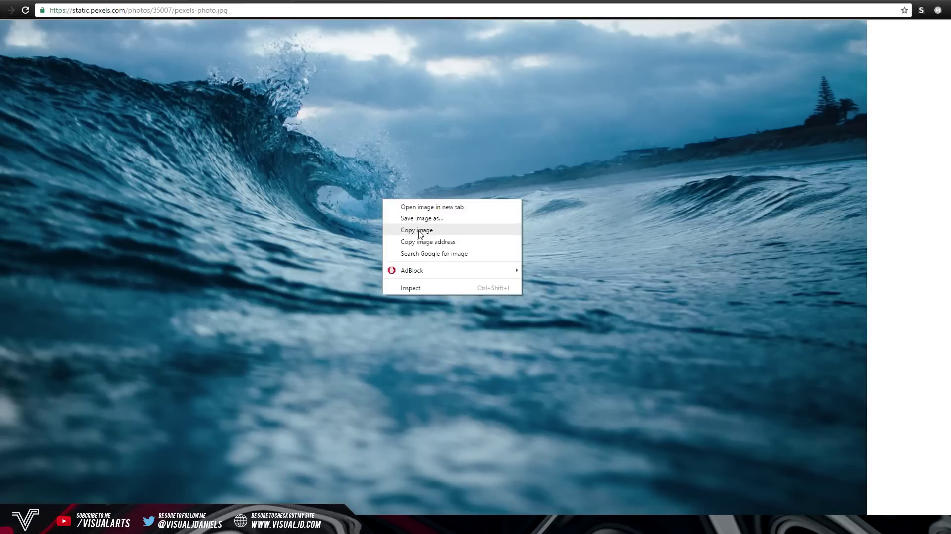
left_click(421, 232)
Paste the wave photo as a new layer and warp it into large swirls in Liquify
left_click(111, 524)
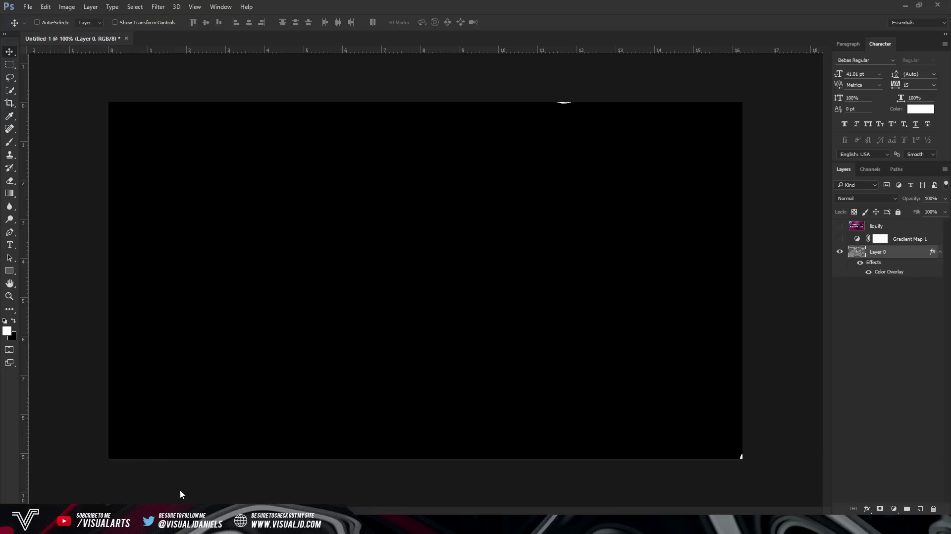
key("ctrl+v")
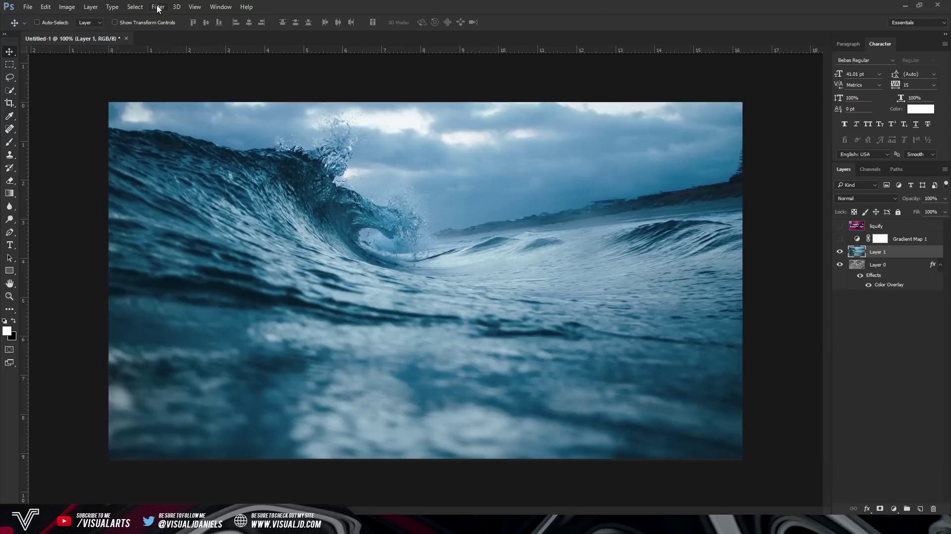
left_click(158, 8)
left_click(198, 83)
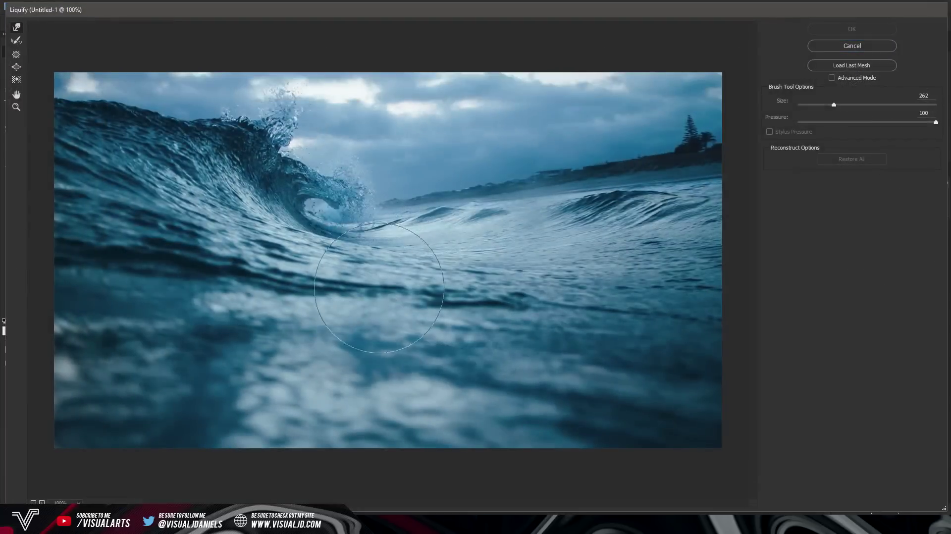
left_click_drag(379, 288, 336, 239)
mouse_move(342, 148)
left_mouse_down()
mouse_move(362, 254)
mouse_move(245, 326)
mouse_move(181, 348)
mouse_move(175, 333)
mouse_move(274, 118)
mouse_move(84, 178)
mouse_move(133, 130)
mouse_move(250, 189)
mouse_move(233, 273)
mouse_move(148, 386)
mouse_move(52, 380)
mouse_move(280, 322)
mouse_move(382, 280)
mouse_move(444, 322)
mouse_move(508, 496)
mouse_move(522, 459)
mouse_move(474, 266)
mouse_move(286, 315)
mouse_move(647, 261)
mouse_move(567, 162)
mouse_move(485, 209)
mouse_move(617, 170)
mouse_move(345, 223)
mouse_move(527, 160)
mouse_move(460, 164)
mouse_move(518, 40)
mouse_move(110, 110)
mouse_move(531, 157)
mouse_move(303, 150)
mouse_move(267, 302)
mouse_move(142, 323)
mouse_move(91, 390)
mouse_move(192, 368)
mouse_move(180, 421)
mouse_move(150, 406)
mouse_move(460, 455)
mouse_move(625, 451)
mouse_move(688, 366)
mouse_move(630, 301)
mouse_move(498, 382)
mouse_move(574, 447)
mouse_move(432, 377)
mouse_move(605, 351)
mouse_move(529, 289)
mouse_move(525, 228)
mouse_move(574, 209)
mouse_move(594, 217)
mouse_move(434, 194)
mouse_move(394, 151)
mouse_move(385, 202)
mouse_move(335, 224)
mouse_move(256, 352)
mouse_move(199, 337)
mouse_move(507, 443)
mouse_move(686, 295)
mouse_move(634, 304)
mouse_move(679, 306)
mouse_move(803, 198)
mouse_move(646, 147)
mouse_move(691, 191)
mouse_move(689, 209)
mouse_move(718, 243)
left_mouse_up()
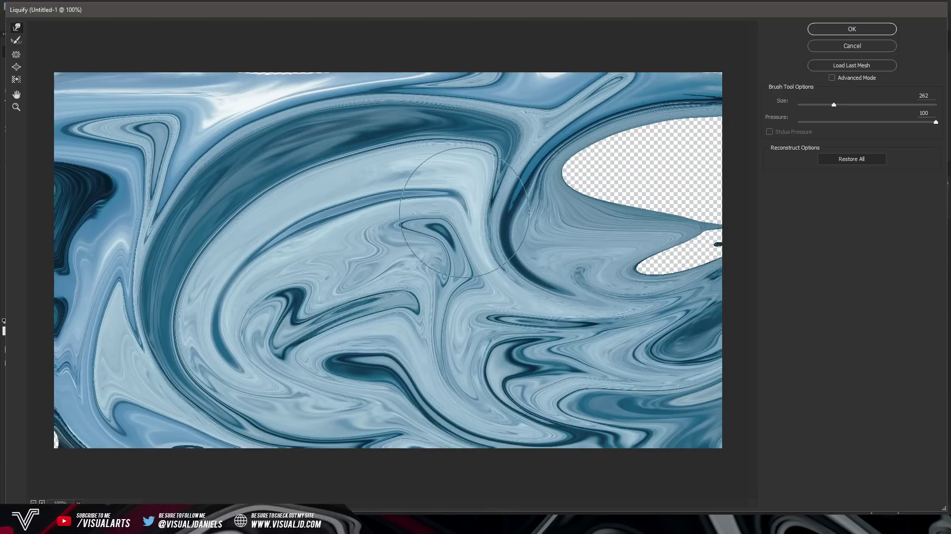